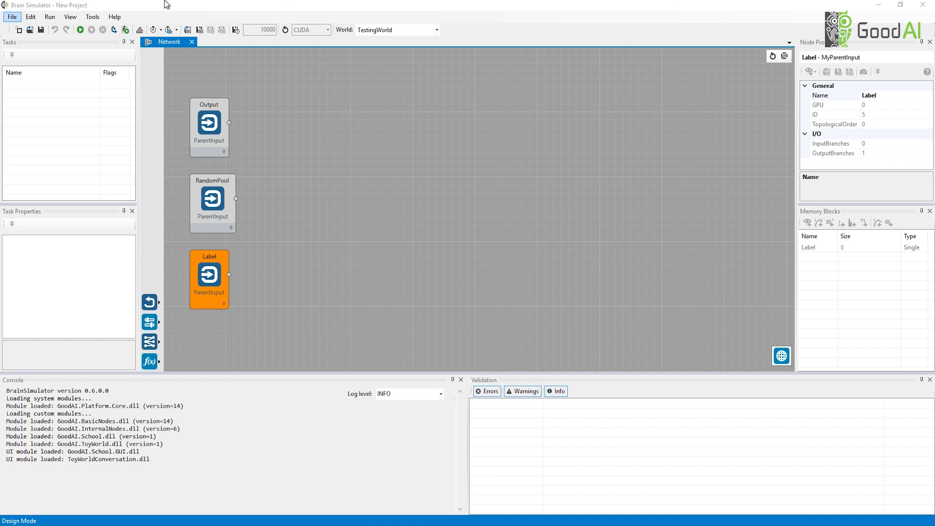
Switch the world to SchoolWorld via the School for AI view, then move its window aside.
{"action": "left_click", "coordinate": [71, 17]}
{"action": "left_click", "coordinate": [107, 140]}
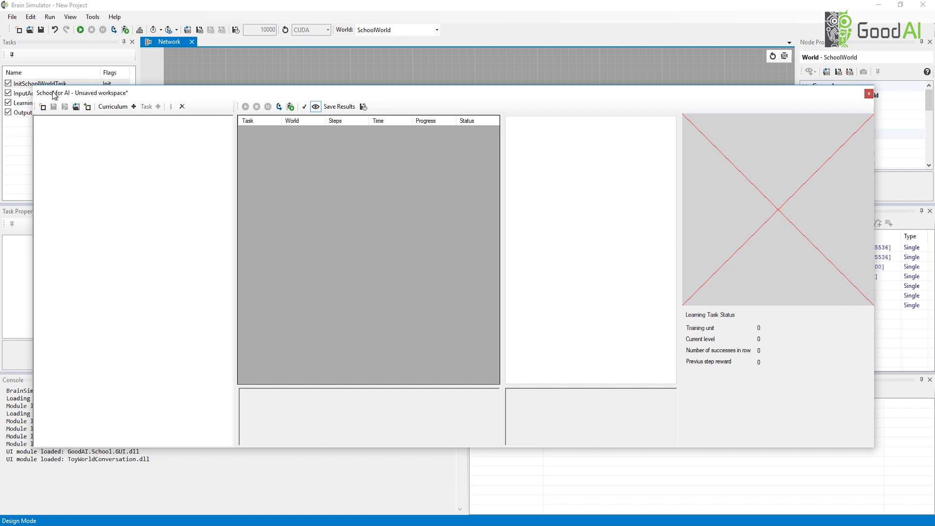
{"action": "left_click_drag", "start_coordinate": [59, 92], "coordinate": [876, 210]}
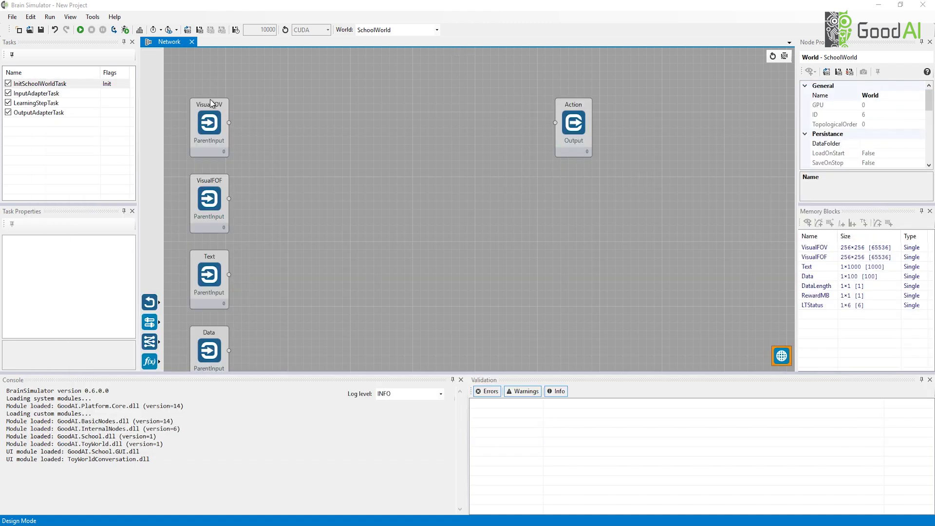
Place VisualFOV and VisualFOF side by side, with Text, Data and DataLength in a row below.
{"action": "left_click", "coordinate": [206, 115]}
{"action": "left_click_drag", "start_coordinate": [205, 115], "coordinate": [202, 110]}
{"action": "left_click_drag", "start_coordinate": [215, 183], "coordinate": [258, 96]}
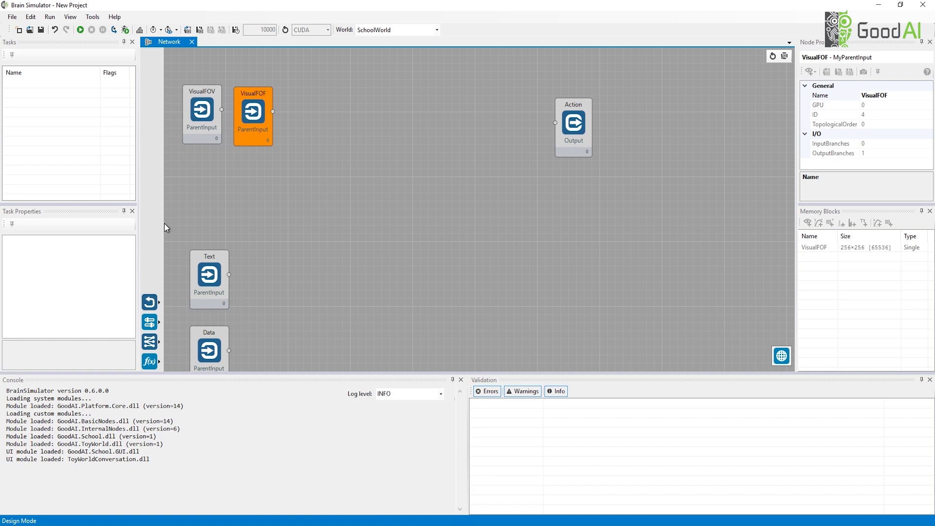
{"action": "left_click_drag", "start_coordinate": [202, 274], "coordinate": [197, 195]}
{"action": "scroll", "coordinate": [276, 197], "scroll_direction": "down", "scroll_amount": 3}
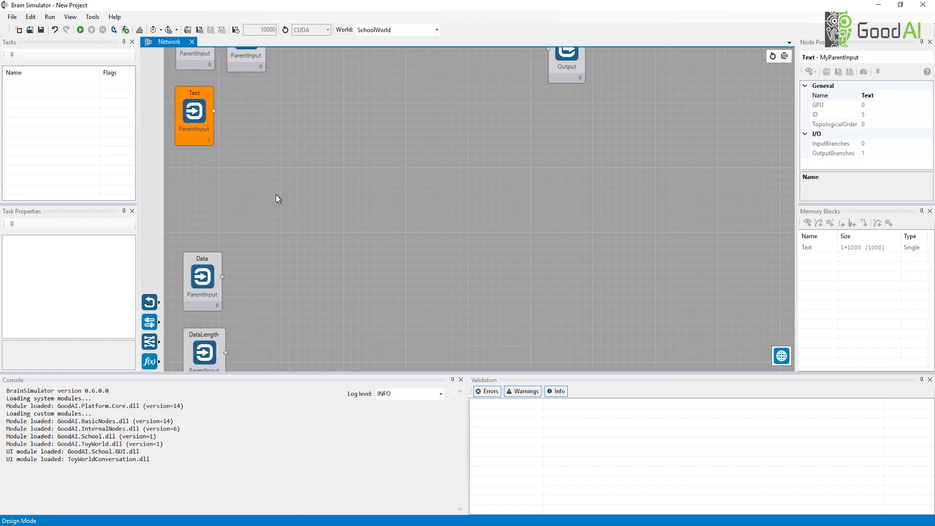
{"action": "left_click_drag", "start_coordinate": [212, 244], "coordinate": [263, 78]}
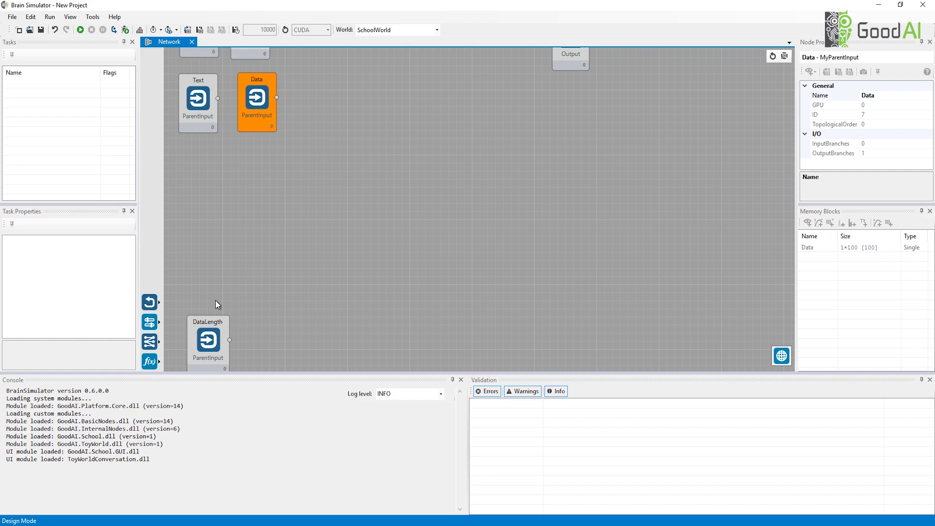
{"action": "left_click_drag", "start_coordinate": [215, 338], "coordinate": [311, 92]}
{"action": "scroll", "coordinate": [376, 226], "scroll_direction": "up", "scroll_amount": 5}
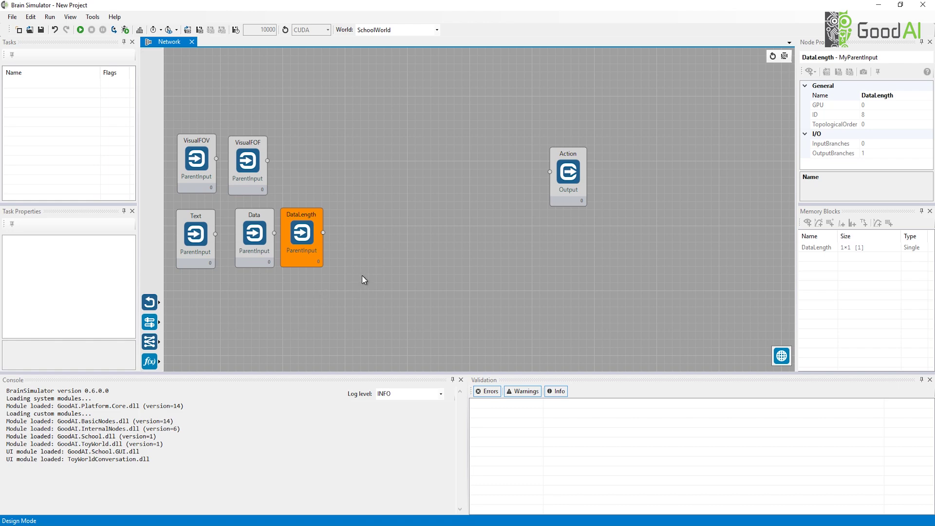
Move RewardMB and LTStatus together up beside DataLength.
{"action": "scroll", "coordinate": [361, 276], "scroll_direction": "down", "scroll_amount": 5}
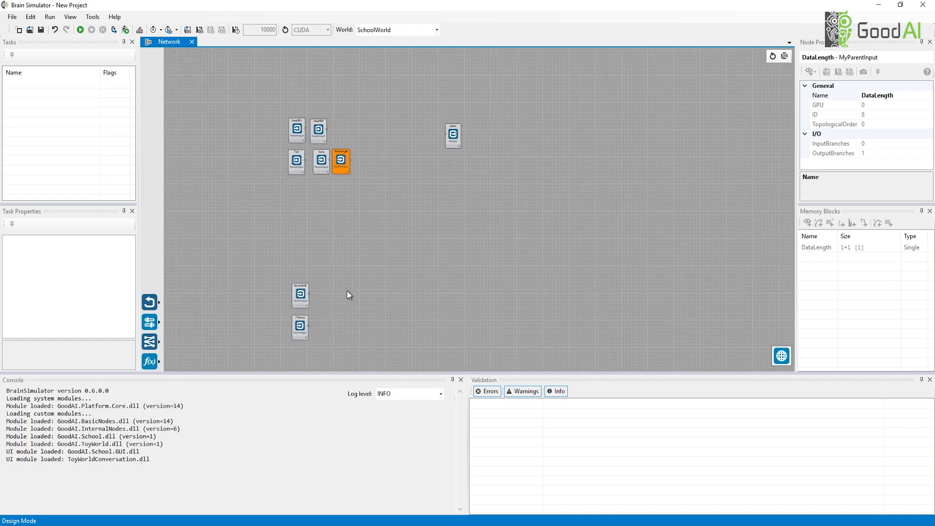
{"action": "left_click_drag", "start_coordinate": [344, 252], "coordinate": [288, 344]}
{"action": "left_click_drag", "start_coordinate": [299, 298], "coordinate": [391, 145]}
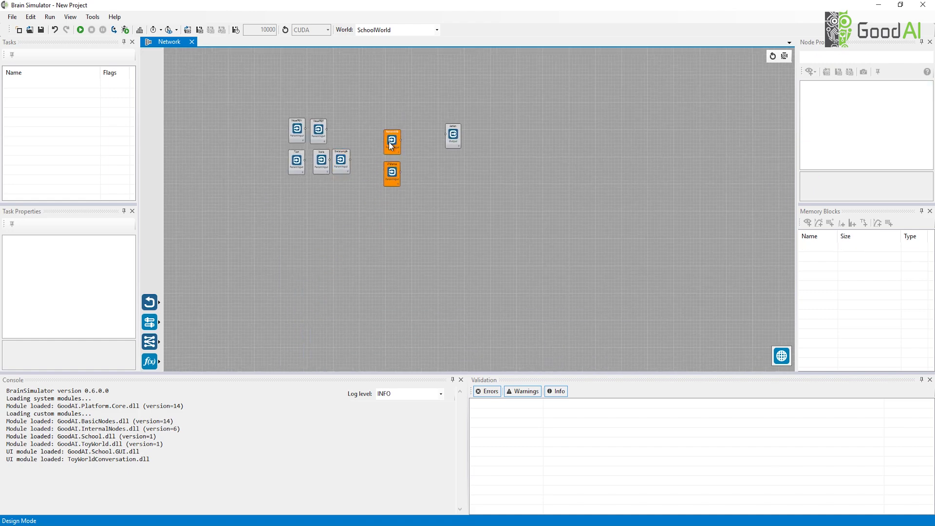
{"action": "scroll", "coordinate": [414, 174], "scroll_direction": "up", "scroll_amount": 5}
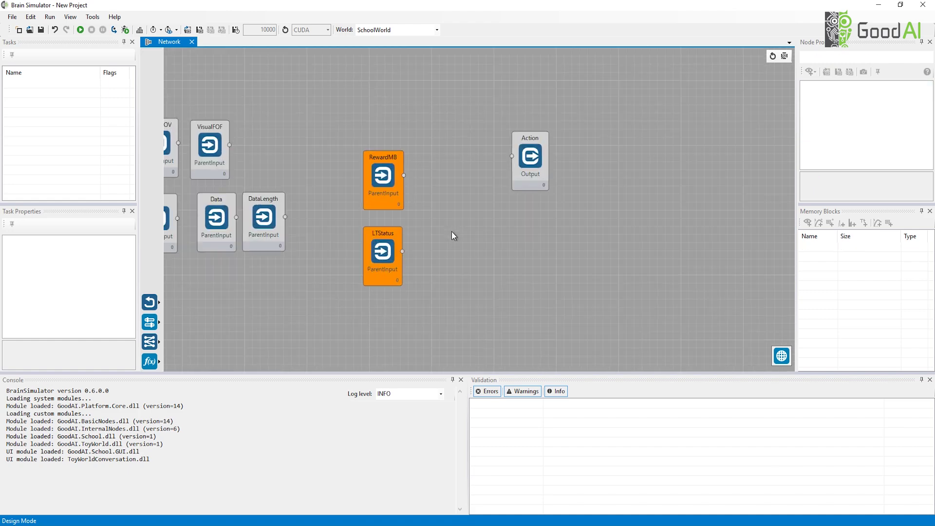
{"action": "scroll", "coordinate": [497, 229], "scroll_direction": "down", "scroll_amount": 2}
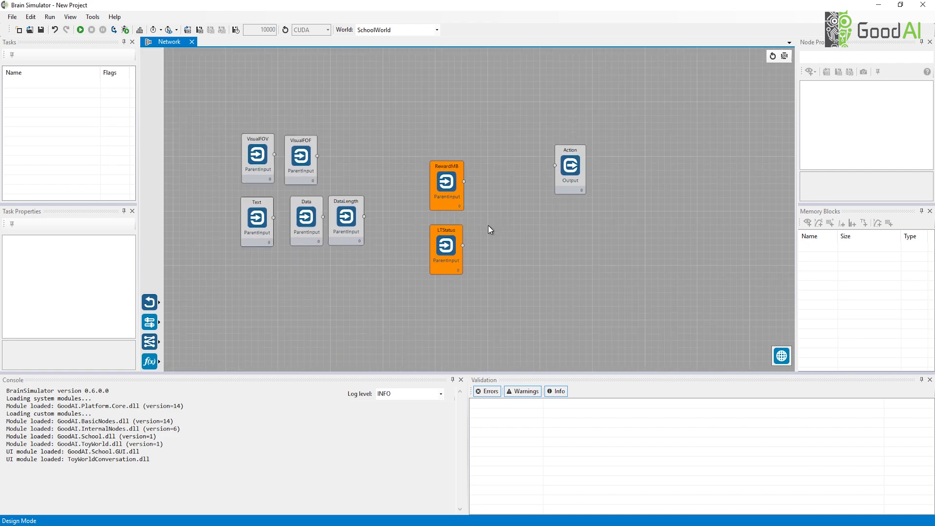
{"action": "left_click_drag", "start_coordinate": [445, 192], "coordinate": [446, 171]}
{"action": "left_click", "coordinate": [492, 183]}
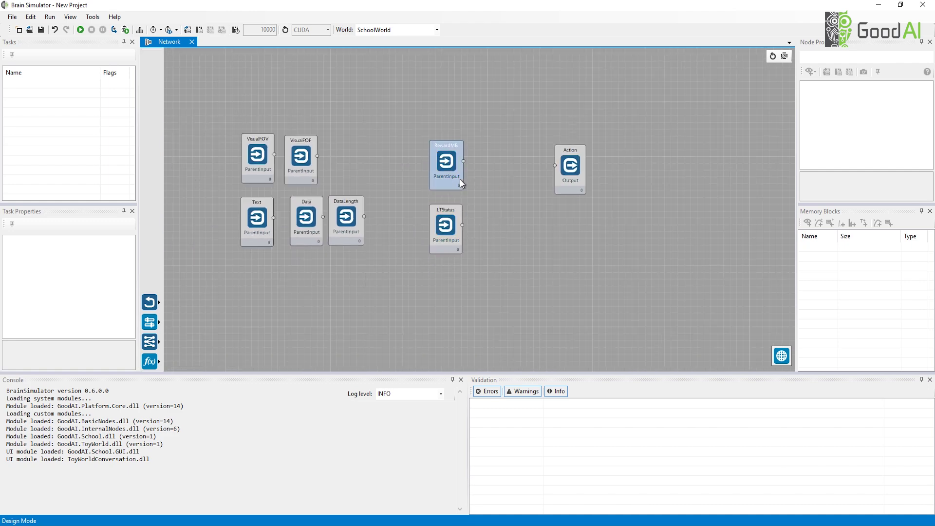
Fine-tune LTStatus, shift the Action node further right, and float the School for AI window.
{"action": "left_click_drag", "start_coordinate": [447, 219], "coordinate": [448, 215]}
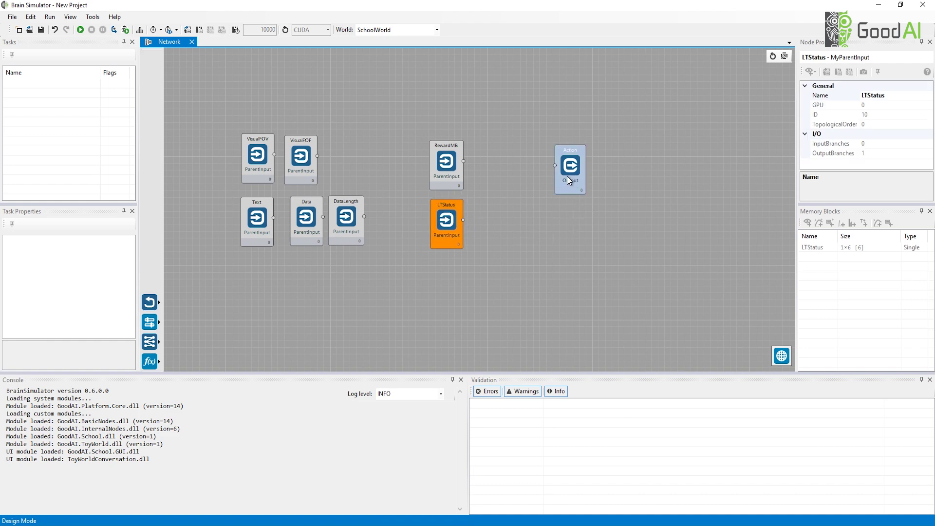
{"action": "left_click_drag", "start_coordinate": [567, 177], "coordinate": [599, 165]}
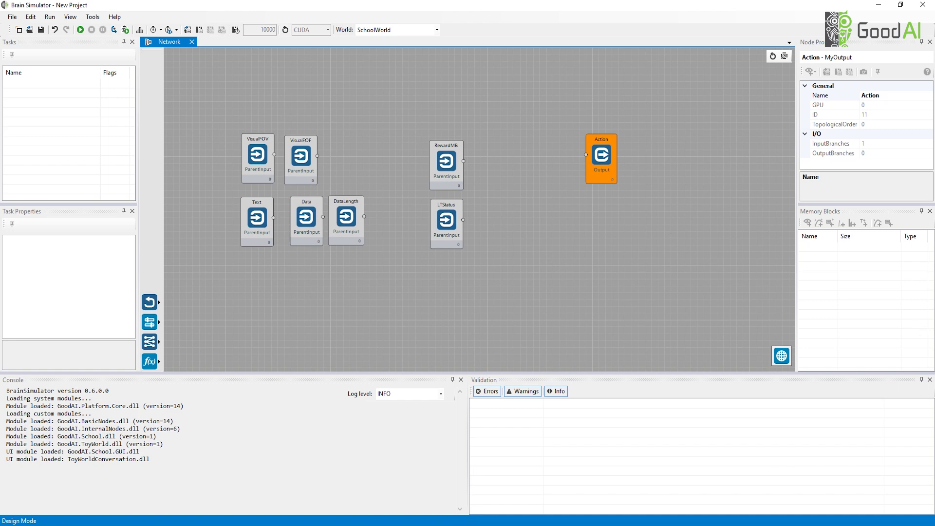
{"action": "left_click_drag", "start_coordinate": [556, 176], "coordinate": [199, 109]}
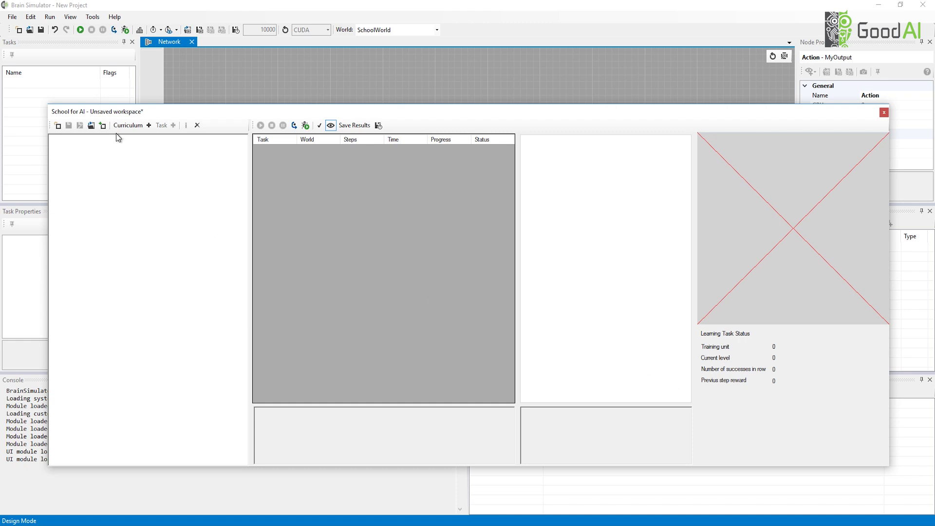
Create a curriculum named Start and choose Roguelike as its task world.
{"action": "left_click", "coordinate": [129, 125]}
{"action": "type", "text": "Start"}
{"action": "key", "text": "Return"}
{"action": "left_click", "coordinate": [172, 125]}
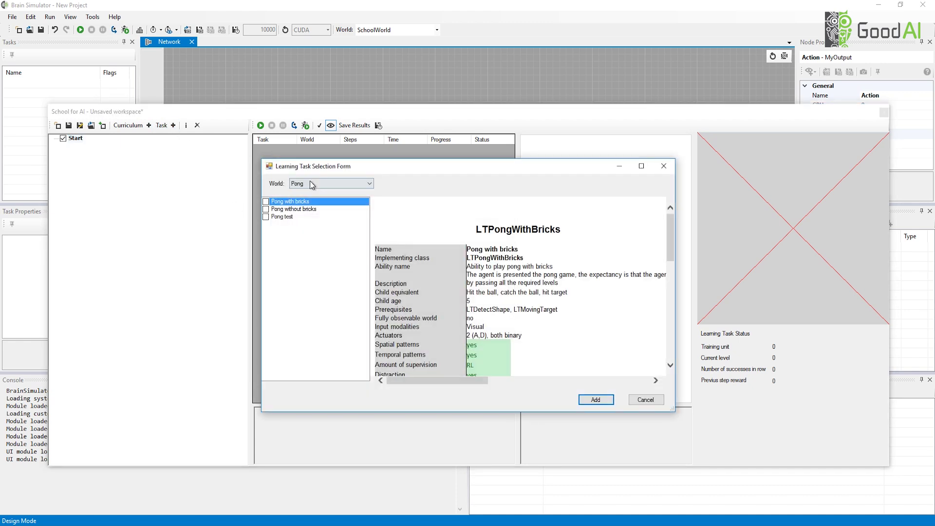
{"action": "left_click", "coordinate": [311, 183]}
{"action": "left_click", "coordinate": [310, 201]}
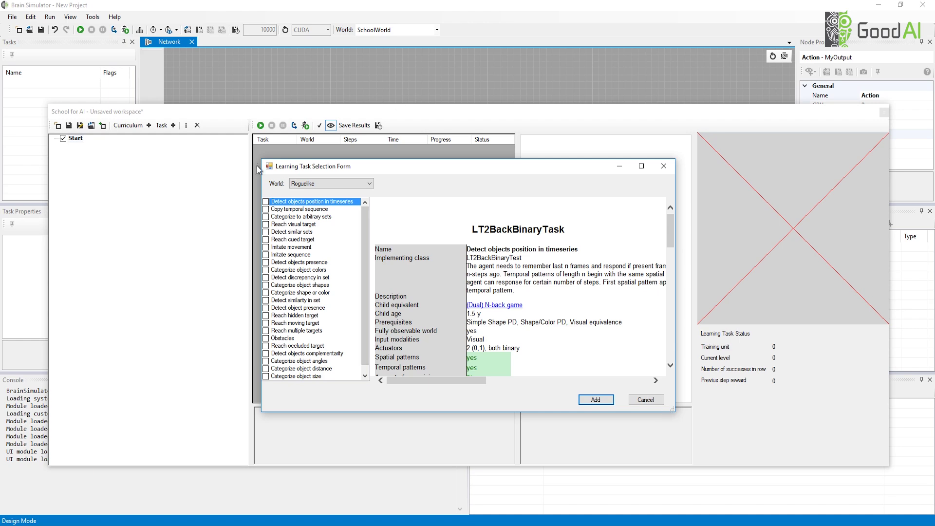
Add five Roguelike tasks: object presence, object colors, object shapes, shape or color, similarity in set.
{"action": "left_click_drag", "start_coordinate": [258, 169], "coordinate": [138, 59]}
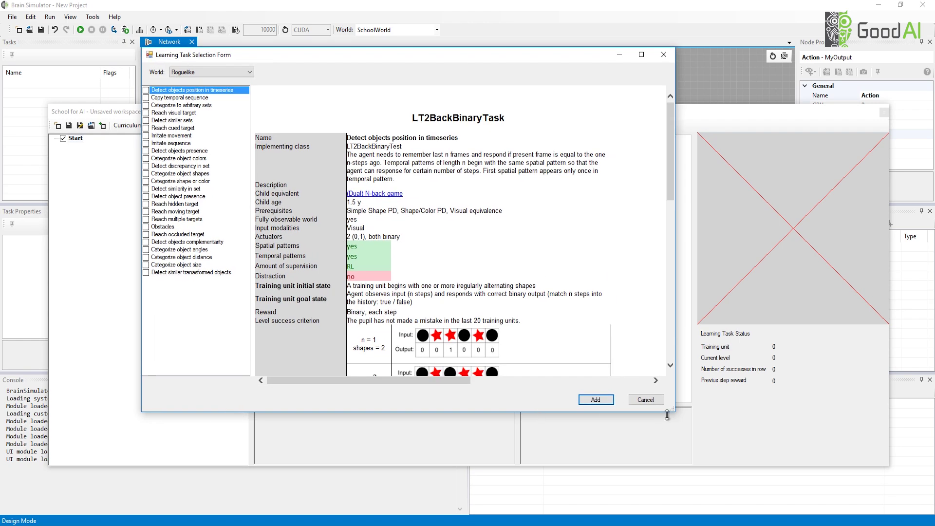
{"action": "left_click_drag", "start_coordinate": [667, 415], "coordinate": [724, 494]}
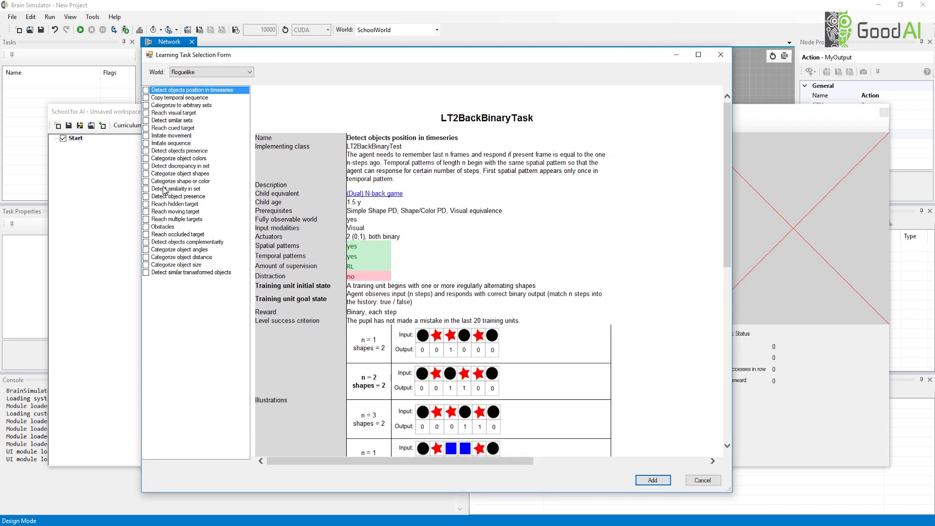
{"action": "left_click", "coordinate": [165, 196]}
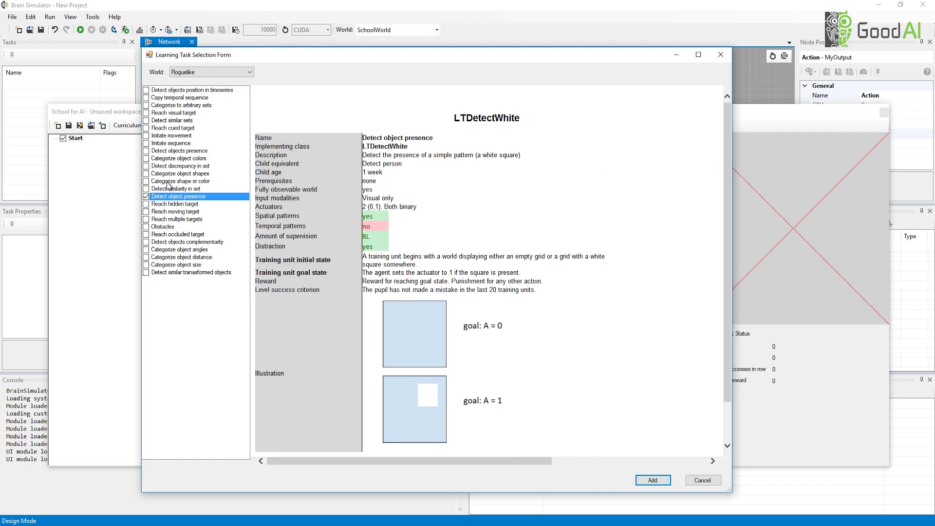
{"action": "left_click", "coordinate": [146, 151]}
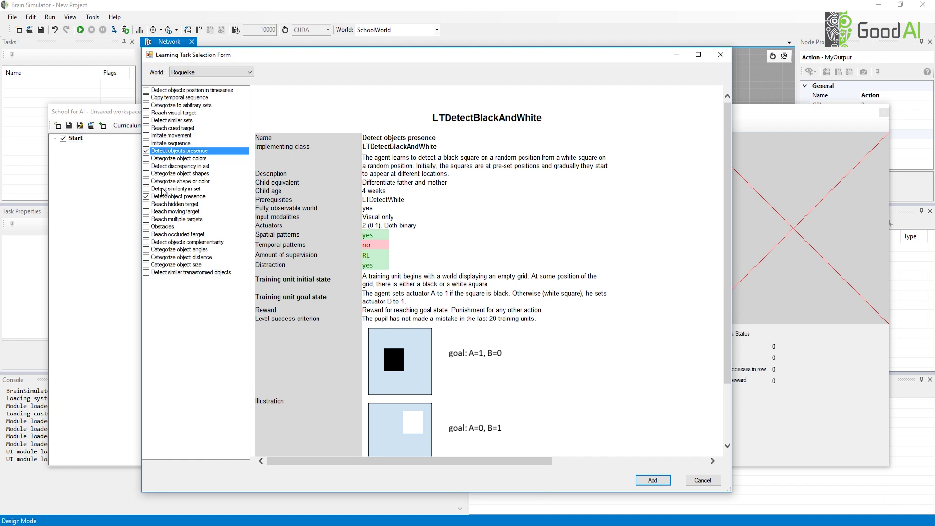
{"action": "left_click", "coordinate": [146, 151]}
{"action": "left_click", "coordinate": [146, 159]}
{"action": "left_click", "coordinate": [146, 174]}
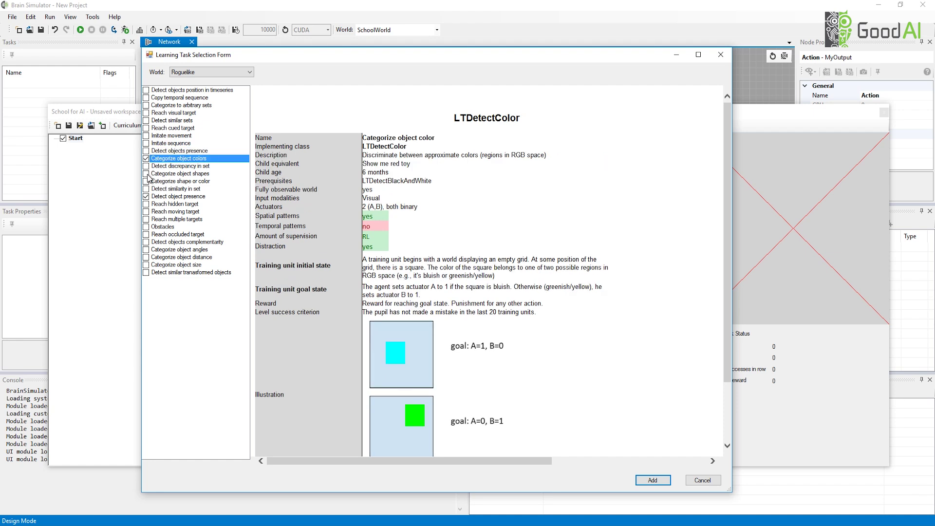
{"action": "left_click", "coordinate": [146, 181]}
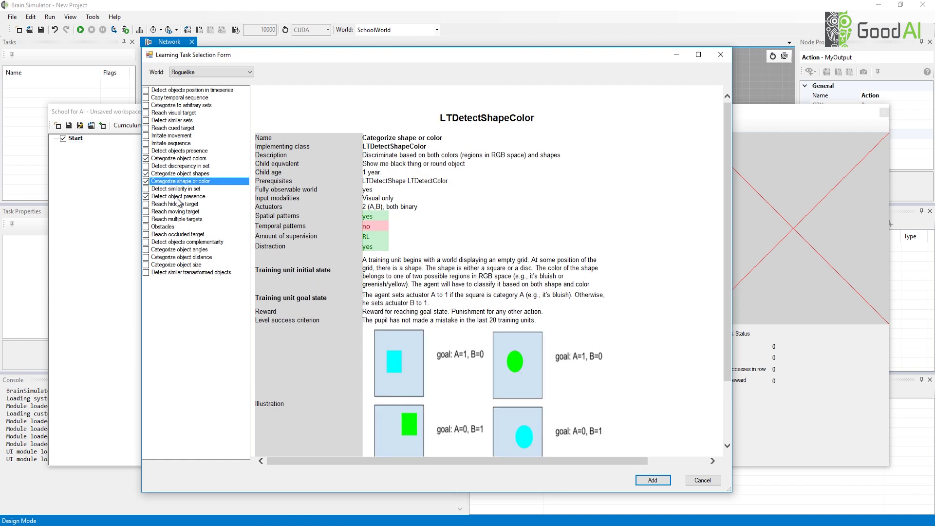
{"action": "left_click", "coordinate": [147, 189]}
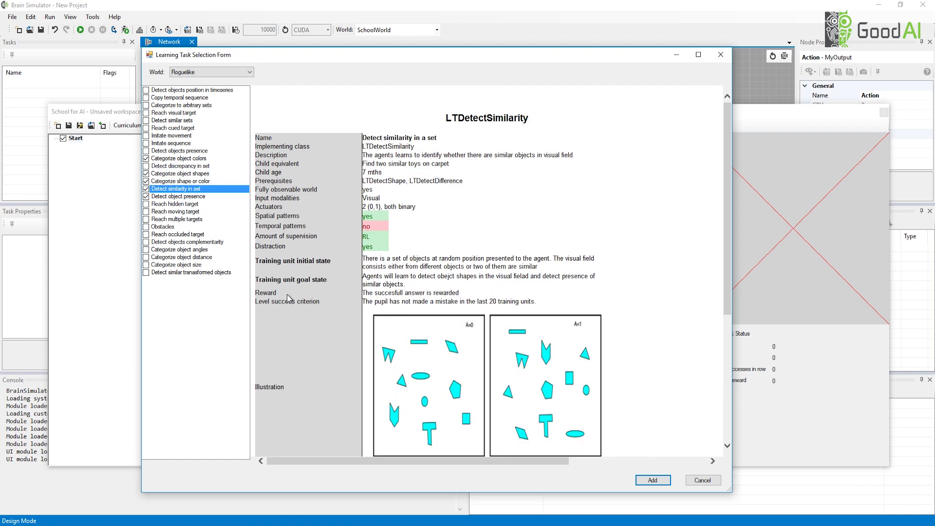
{"action": "left_click", "coordinate": [653, 480]}
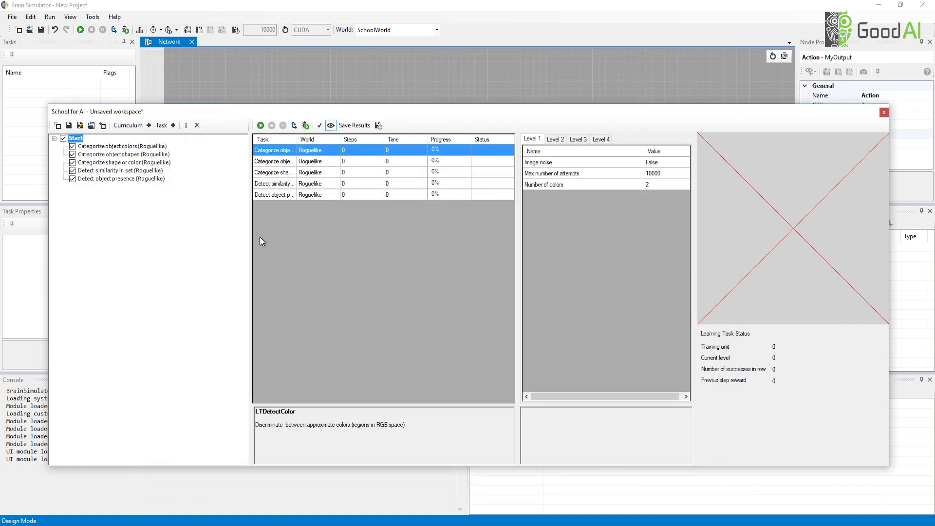
{"action": "left_click", "coordinate": [148, 125]}
Name the second curriculum Pong and add the Pong with bricks and Pong without bricks tasks.
{"action": "type", "text": "Pong"}
{"action": "key", "text": "Return"}
{"action": "left_click", "coordinate": [171, 125]}
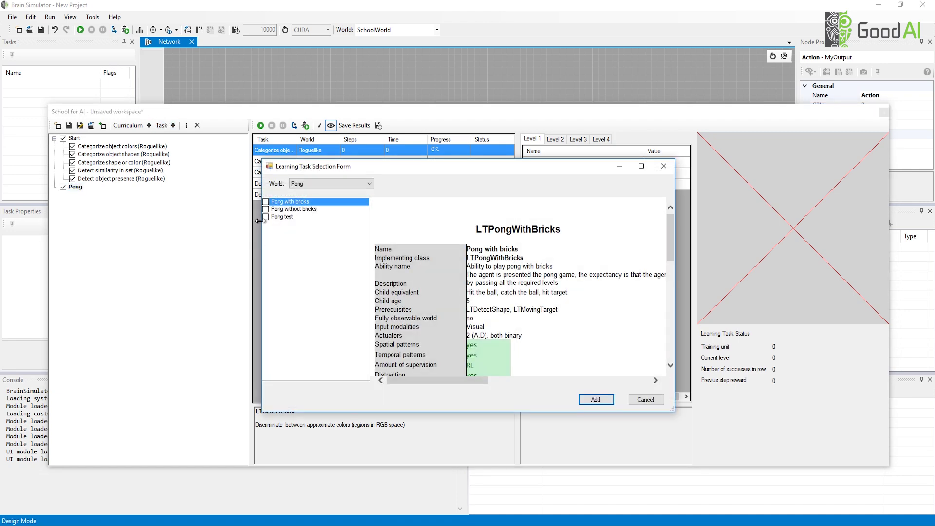
{"action": "left_click", "coordinate": [266, 201]}
{"action": "left_click", "coordinate": [266, 209]}
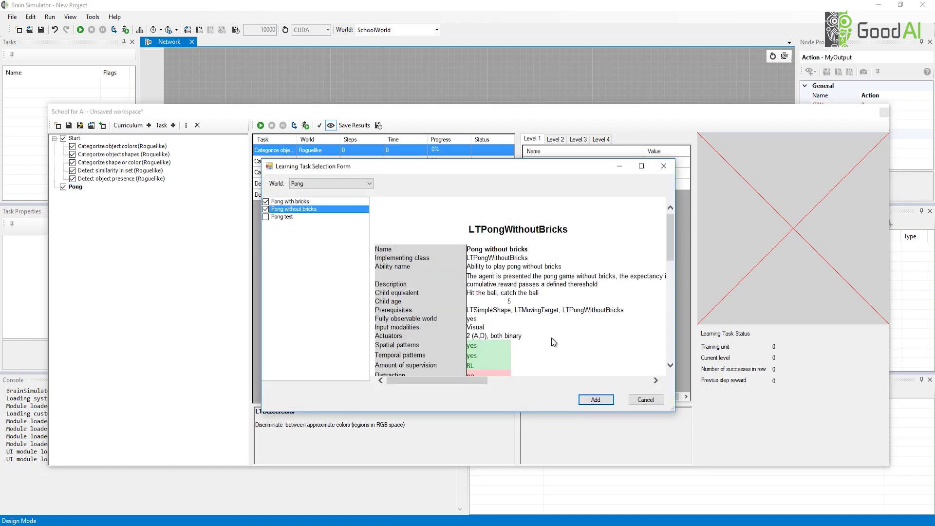
{"action": "left_click", "coordinate": [597, 400]}
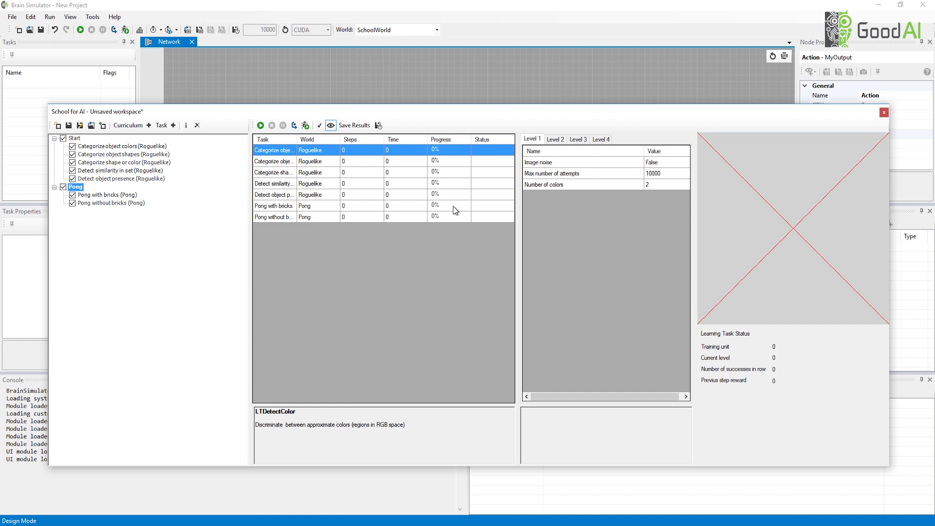
Try running the curriculum, dismiss the ActionInput validation error, and move the window aside.
{"action": "left_click", "coordinate": [260, 125]}
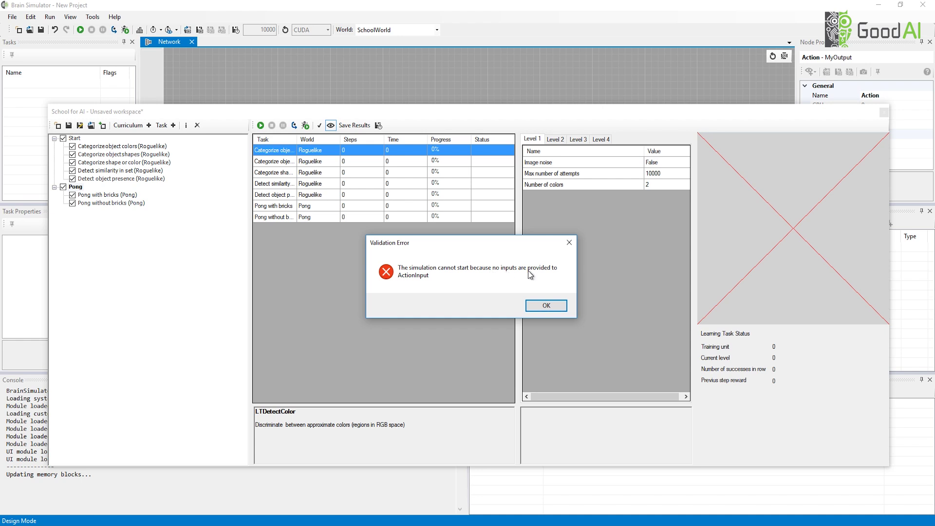
{"action": "left_click", "coordinate": [536, 303]}
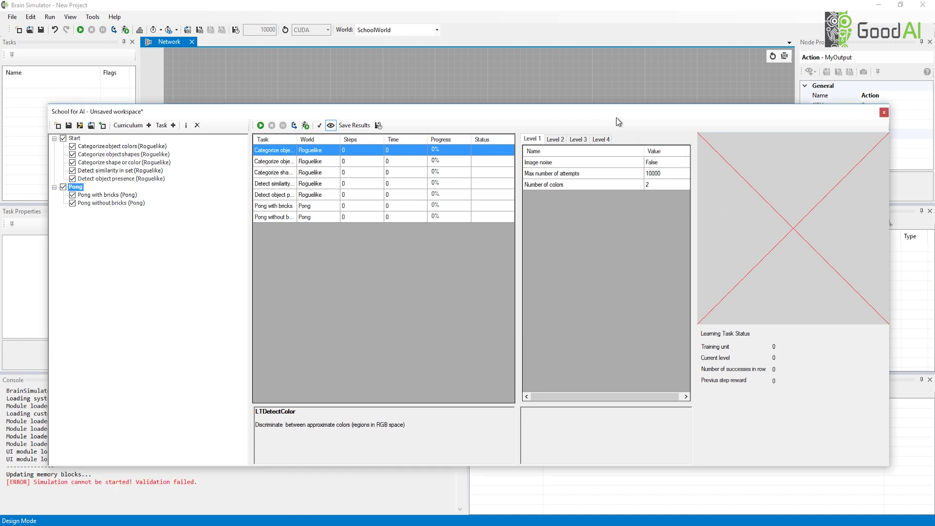
{"action": "left_click_drag", "start_coordinate": [615, 118], "coordinate": [629, 306]}
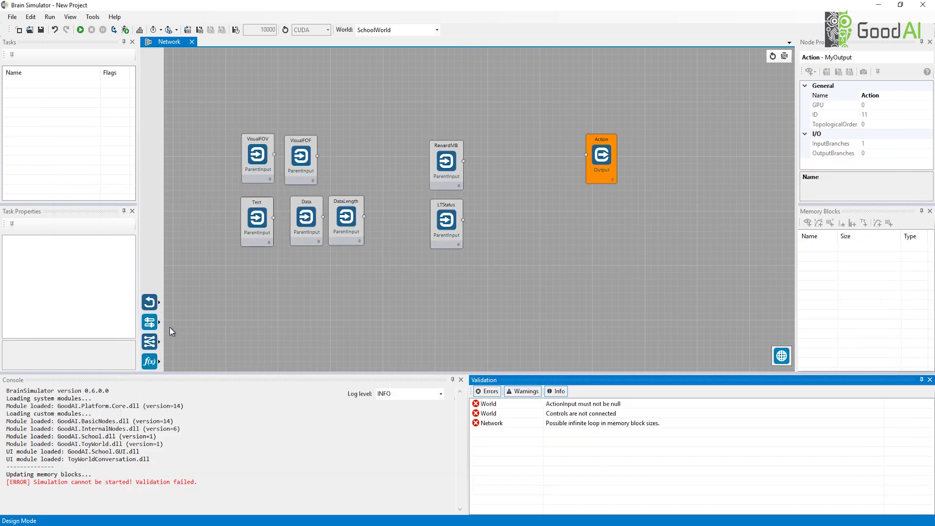
Add a UserInput node with OutputSize 13 wired to Action, plus a DeviceInput node above it.
{"action": "left_click", "coordinate": [157, 323]}
{"action": "left_click_drag", "start_coordinate": [177, 328], "coordinate": [518, 149]}
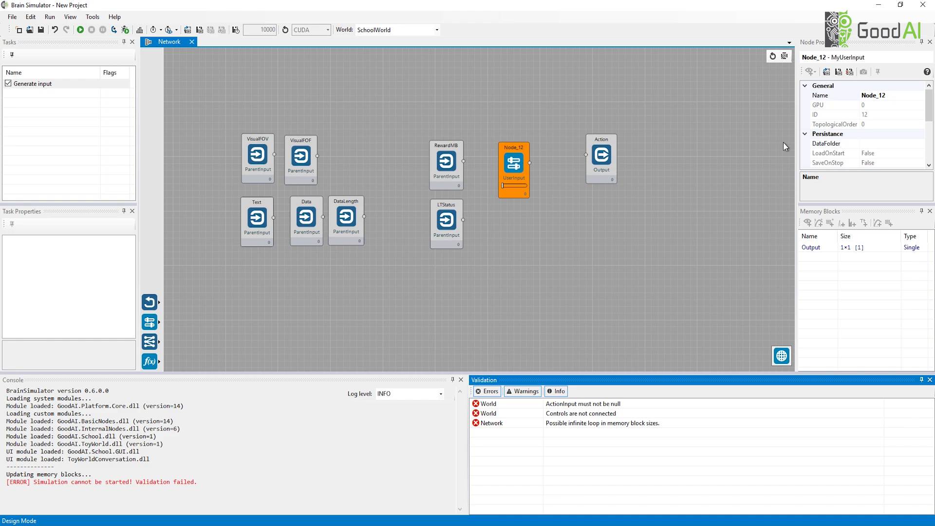
{"action": "left_click_drag", "start_coordinate": [924, 125], "coordinate": [924, 146]}
{"action": "left_click", "coordinate": [881, 155]}
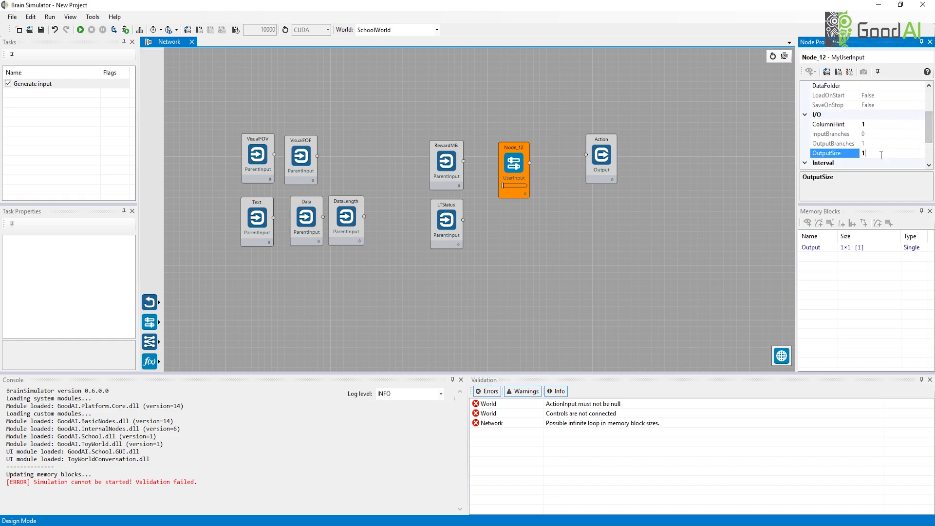
{"action": "type", "text": "3"}
{"action": "key", "text": "Return"}
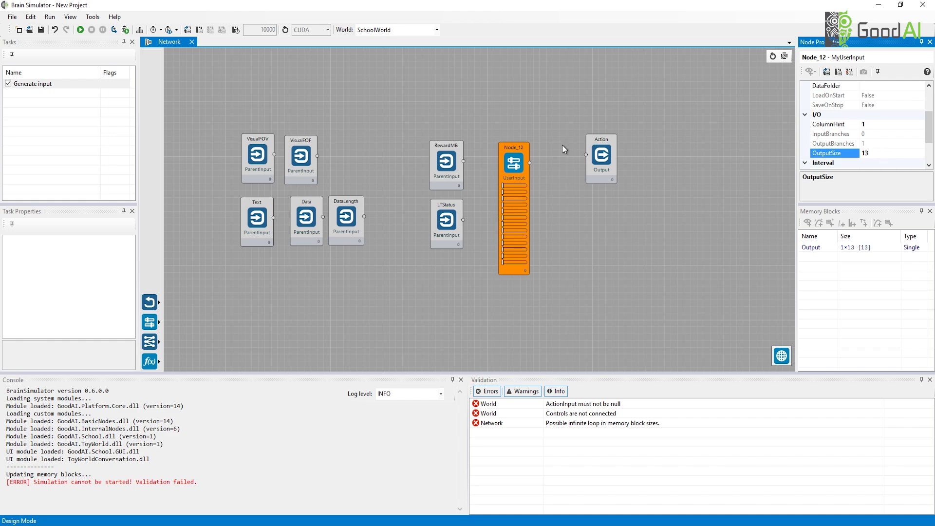
{"action": "left_click_drag", "start_coordinate": [530, 162], "coordinate": [527, 139]}
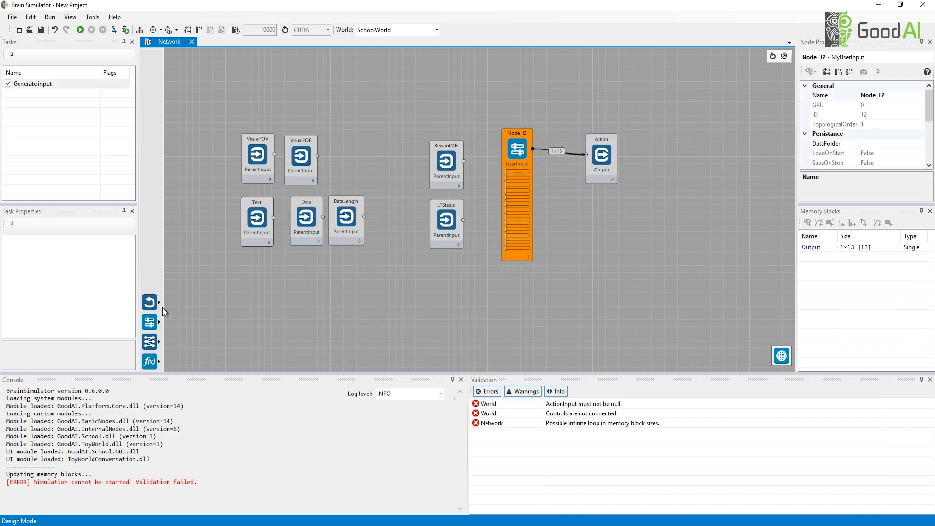
{"action": "left_click", "coordinate": [161, 320]}
{"action": "left_click_drag", "start_coordinate": [202, 342], "coordinate": [520, 84]}
Move Node_12 down and connect DeviceInput Node_13's output to the Action node instead.
{"action": "left_click_drag", "start_coordinate": [521, 140], "coordinate": [521, 152]}
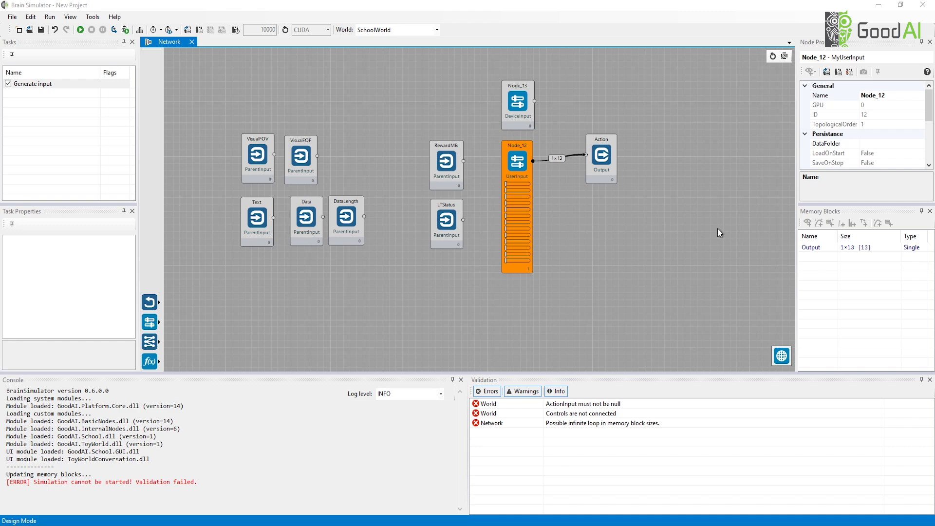
{"action": "left_click_drag", "start_coordinate": [535, 101], "coordinate": [587, 155]}
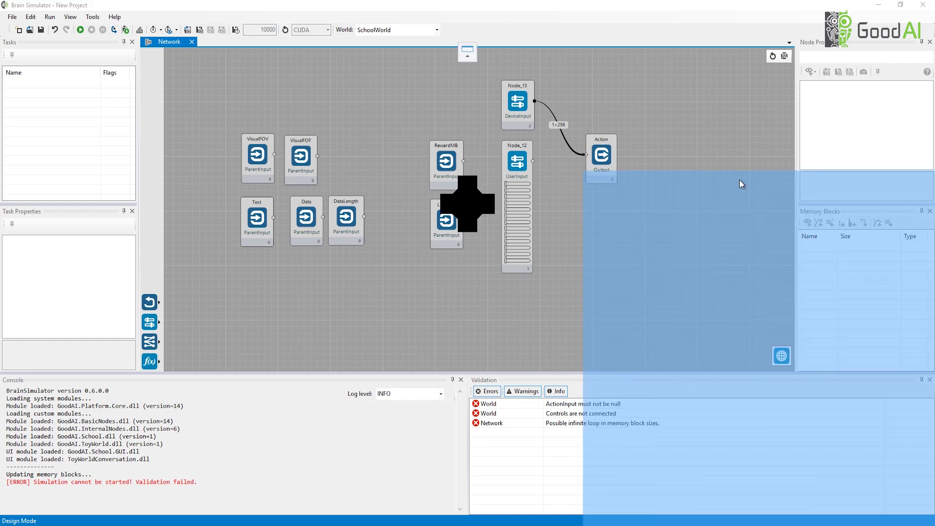
{"action": "left_click_drag", "start_coordinate": [739, 184], "coordinate": [256, 148]}
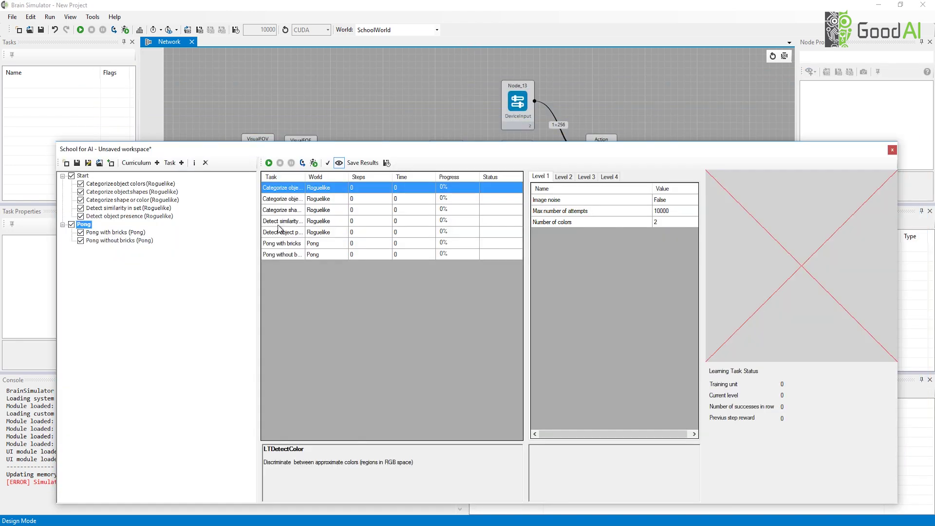
Run the curriculum, starting Categorize object colors at level 1 of 4.
{"action": "left_click", "coordinate": [269, 163]}
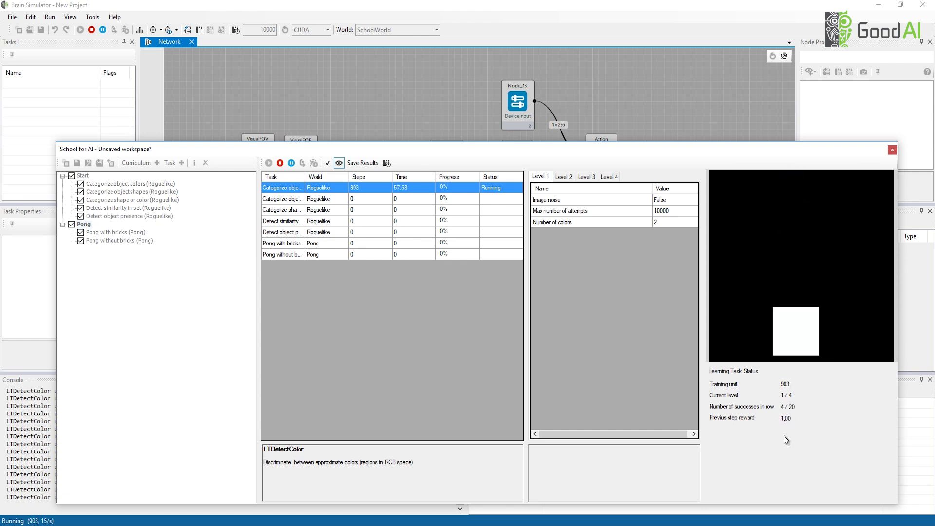
Turn on Emulate Success so the colour and shape tasks advance to Success.
{"action": "left_click", "coordinate": [327, 164]}
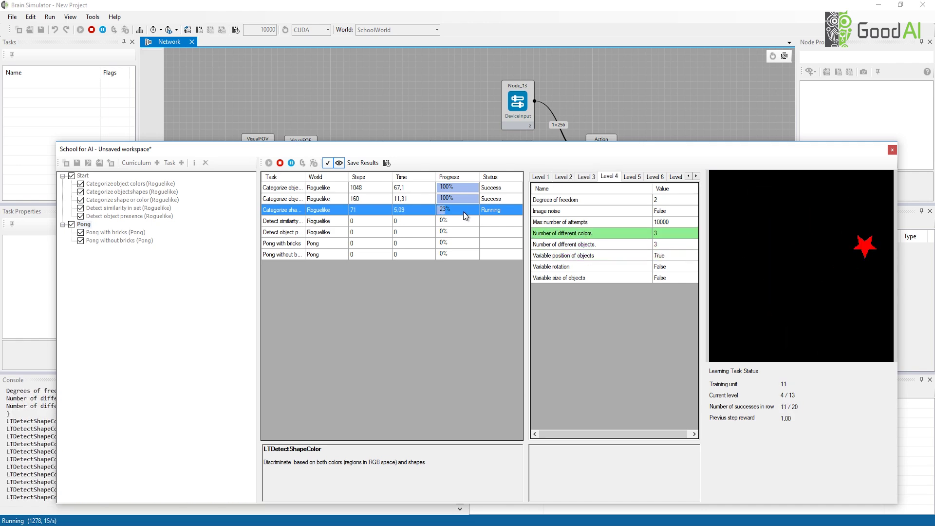
Pause training at level 6 and save results as basic_training_02.csv, based on basic_training_01.csv.
{"action": "left_click", "coordinate": [291, 163]}
{"action": "left_click", "coordinate": [355, 166]}
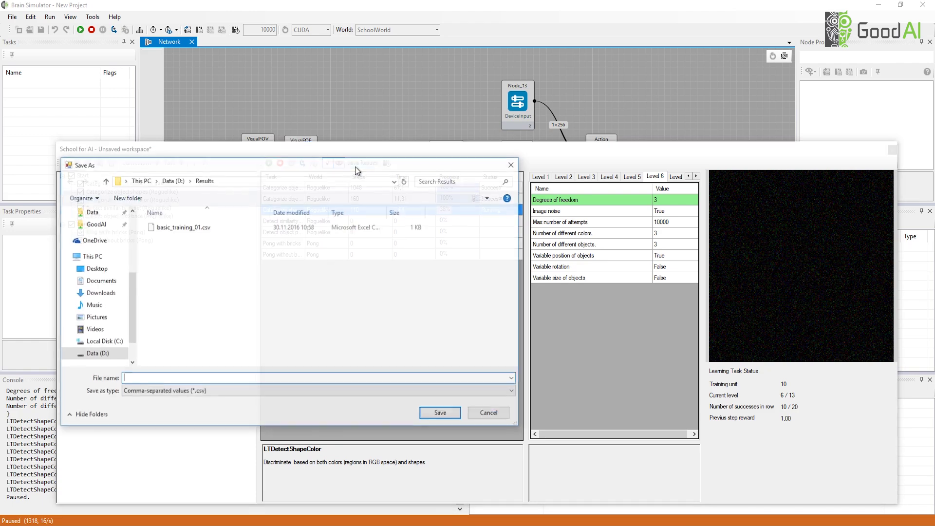
{"action": "left_click", "coordinate": [195, 227]}
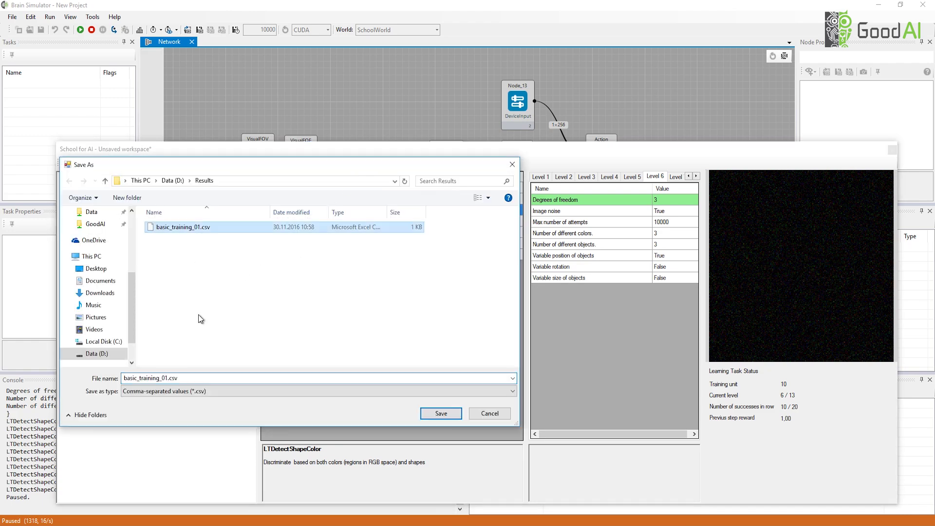
{"action": "left_click", "coordinate": [175, 378]}
{"action": "key", "text": "Left"}
{"action": "key", "text": "Left"}
{"action": "key", "text": "Left"}
{"action": "key", "text": "Left"}
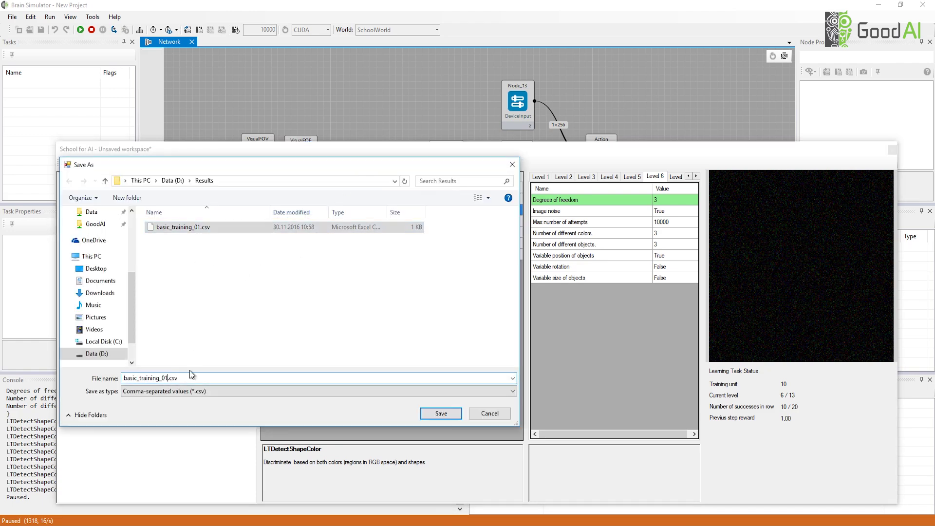
{"action": "key", "text": "BackSpace"}
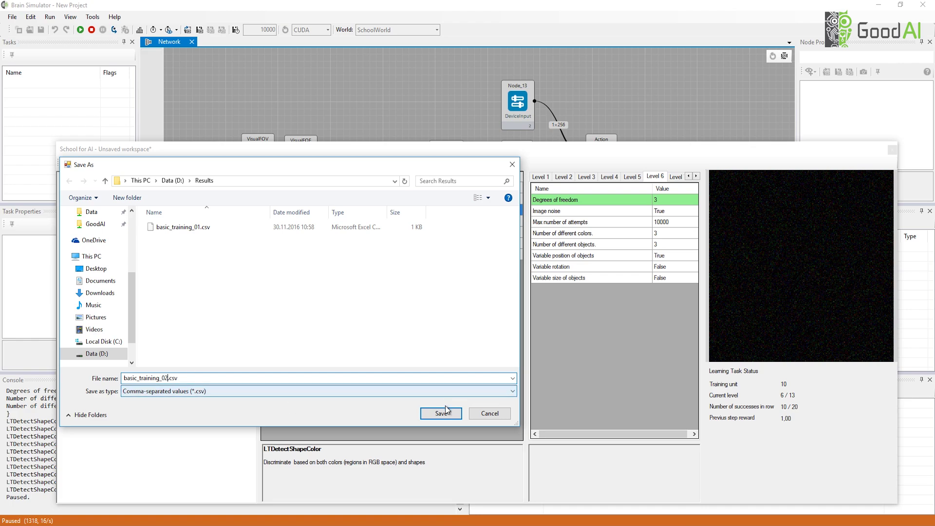
{"action": "left_click", "coordinate": [441, 413]}
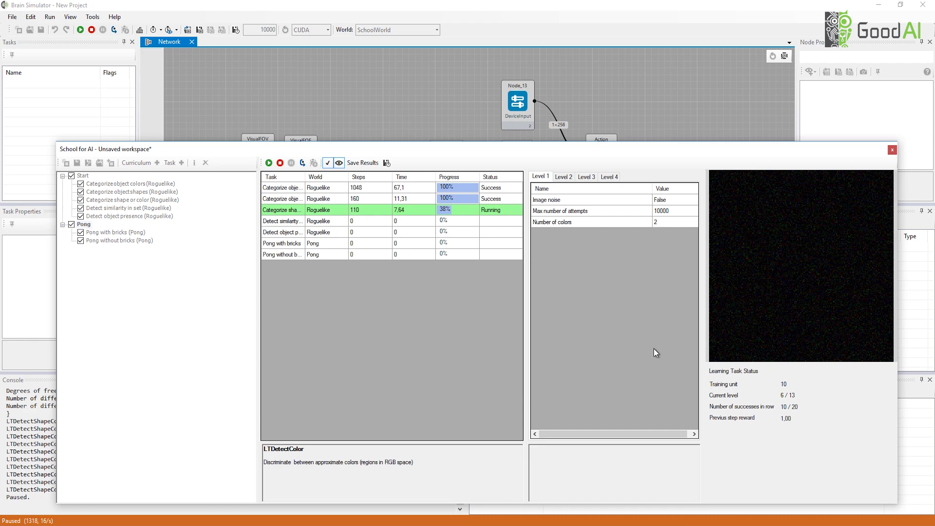
Stop the current run and load the continuous_curriculum.xml project.
{"action": "left_click", "coordinate": [280, 163]}
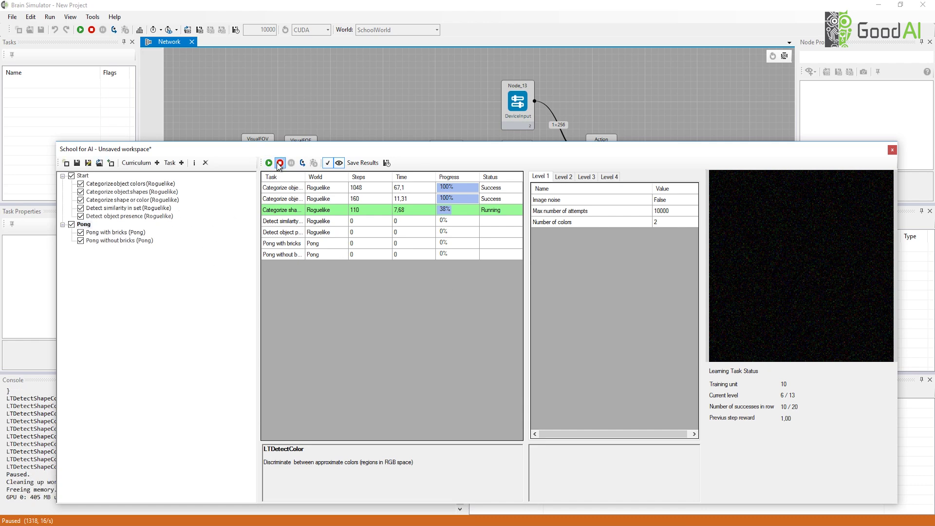
{"action": "left_click", "coordinate": [111, 168]}
{"action": "left_click", "coordinate": [207, 248]}
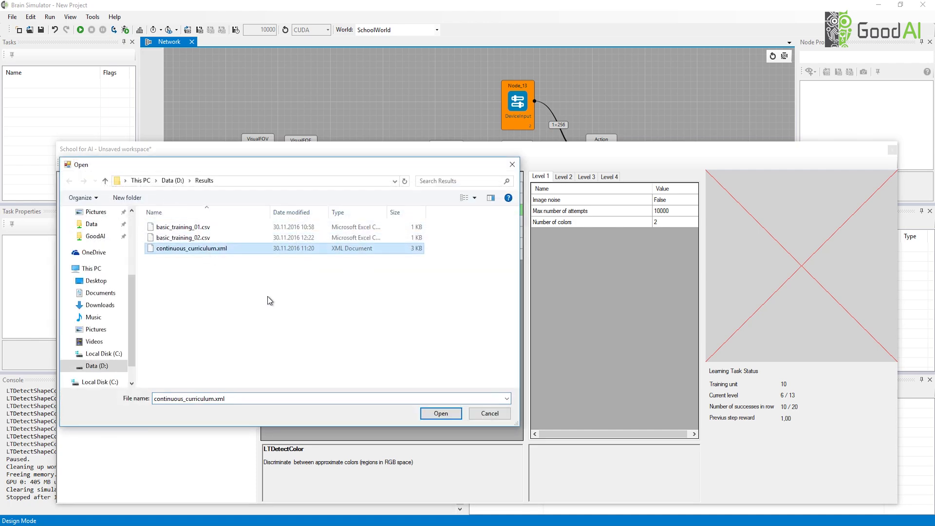
{"action": "left_click", "coordinate": [449, 417]}
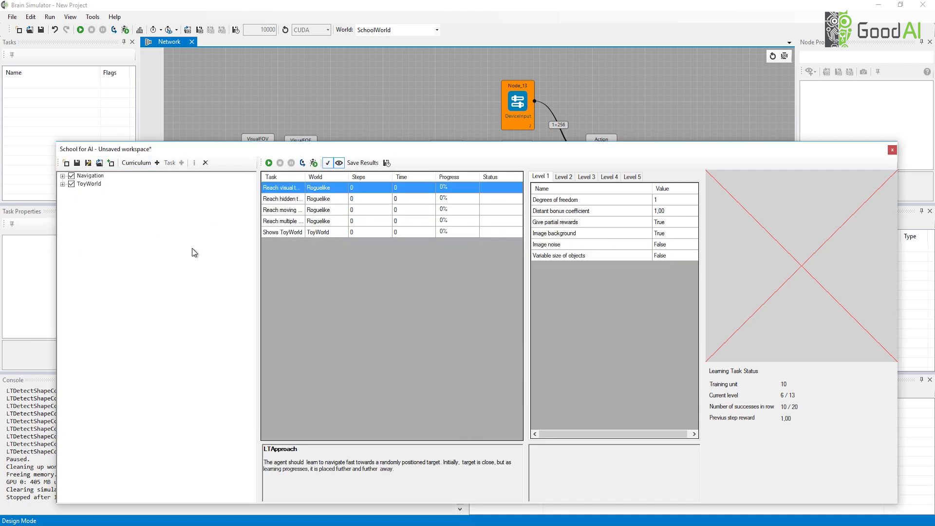
Expand the Navigation group and start running the Reach visual target task.
{"action": "left_click", "coordinate": [62, 175]}
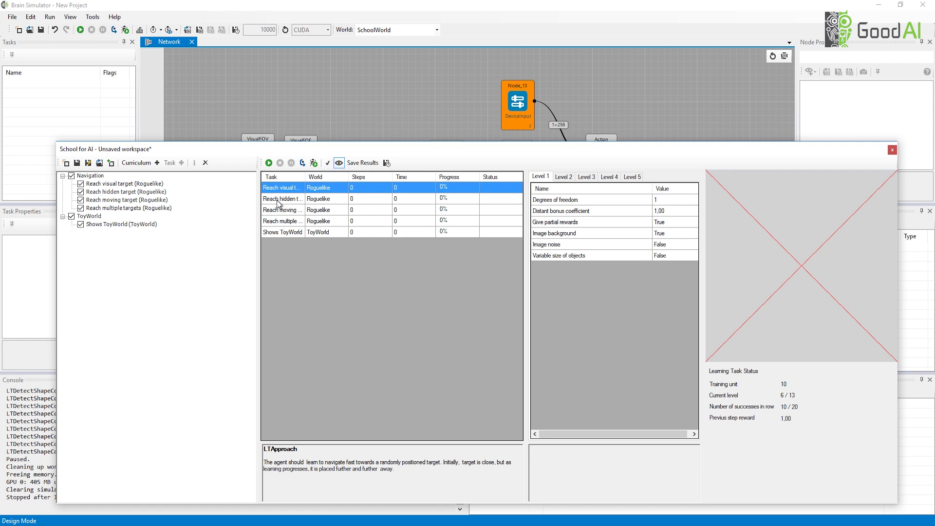
{"action": "left_click", "coordinate": [268, 163]}
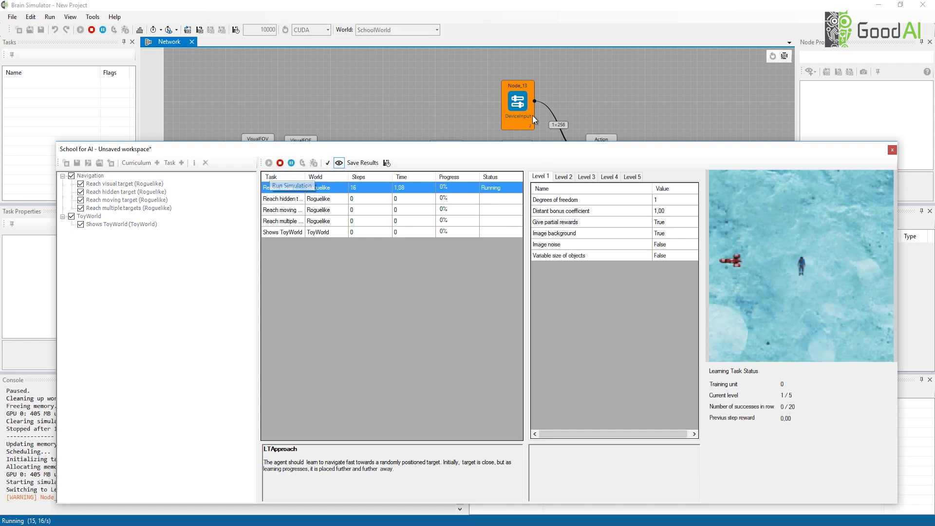
{"action": "left_click", "coordinate": [516, 107]}
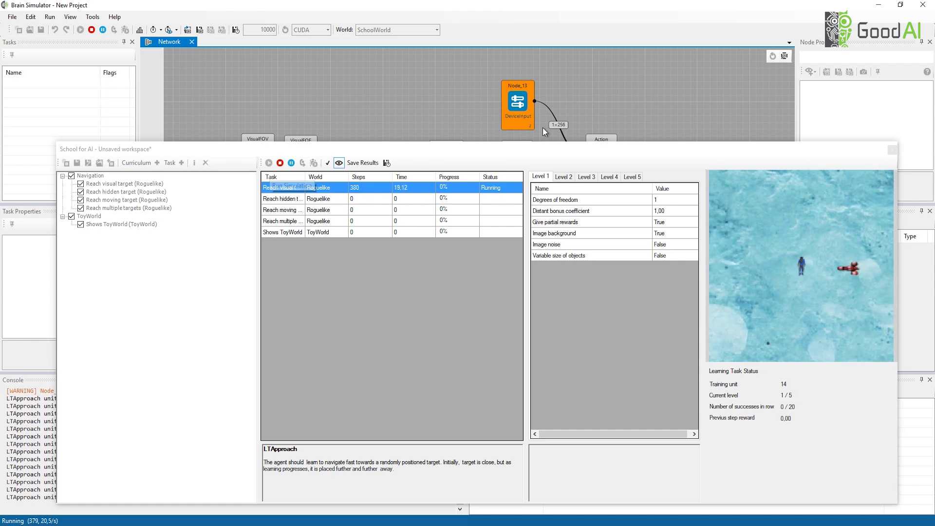
Stop the Reach visual target run near 420 steps and uncheck the Navigation group.
{"action": "left_click", "coordinate": [280, 163]}
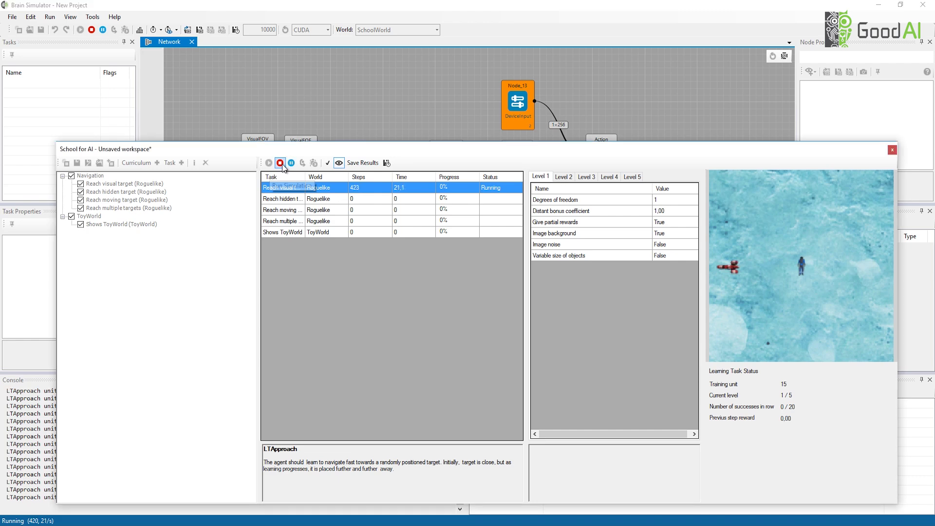
{"action": "left_click", "coordinate": [72, 176]}
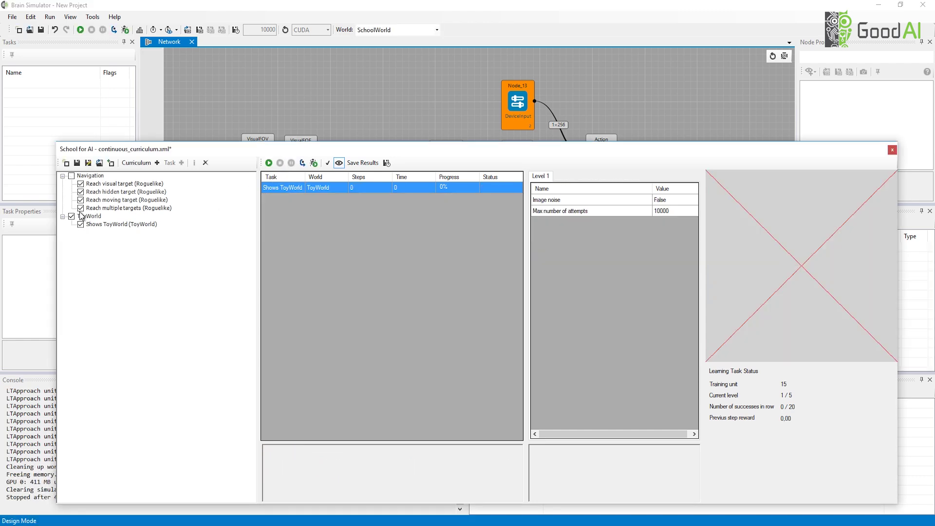
Run the curriculum with only the Shows ToyWorld task, showing the ToyWorld map.
{"action": "left_click", "coordinate": [269, 163]}
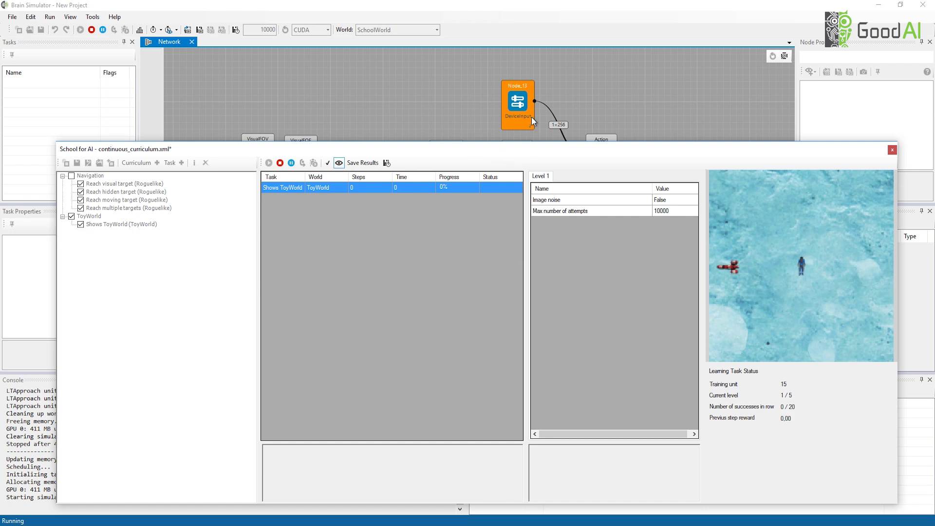